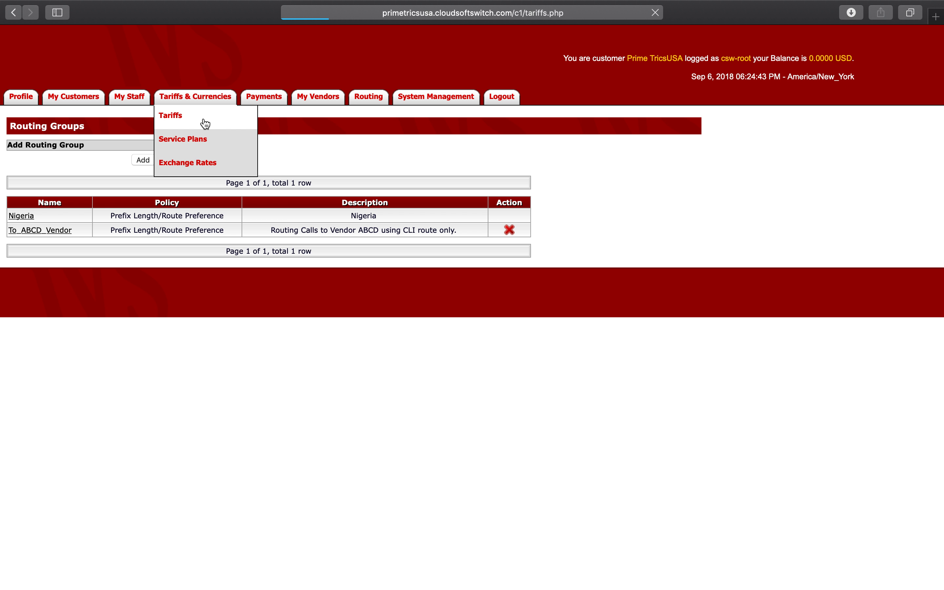
- Switch to Keynote and review the softphone and wholesale client elements on the client side of the diagram
{"action": "key", "text": "ctrl+Left"}
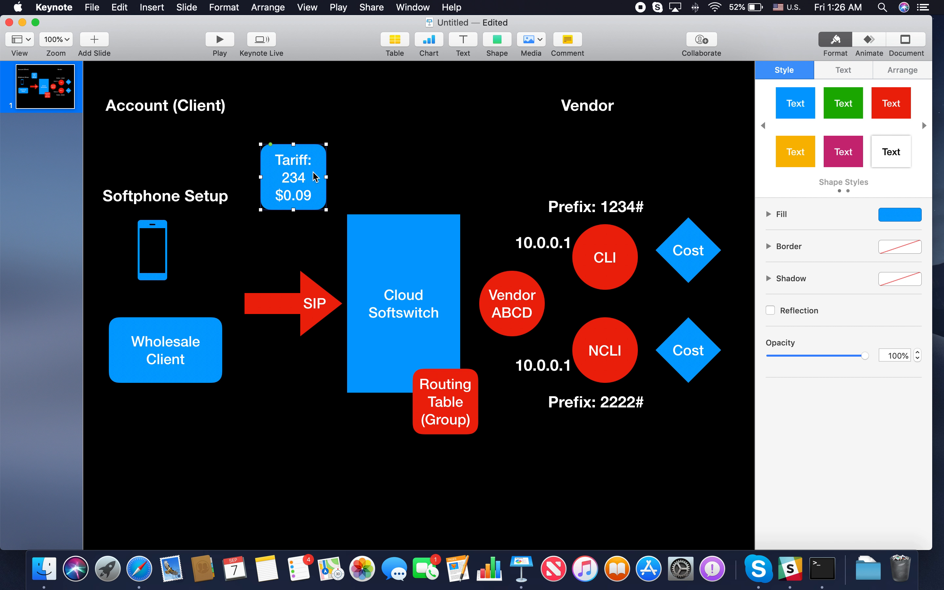
{"action": "left_click", "coordinate": [144, 226]}
{"action": "left_click", "coordinate": [152, 200]}
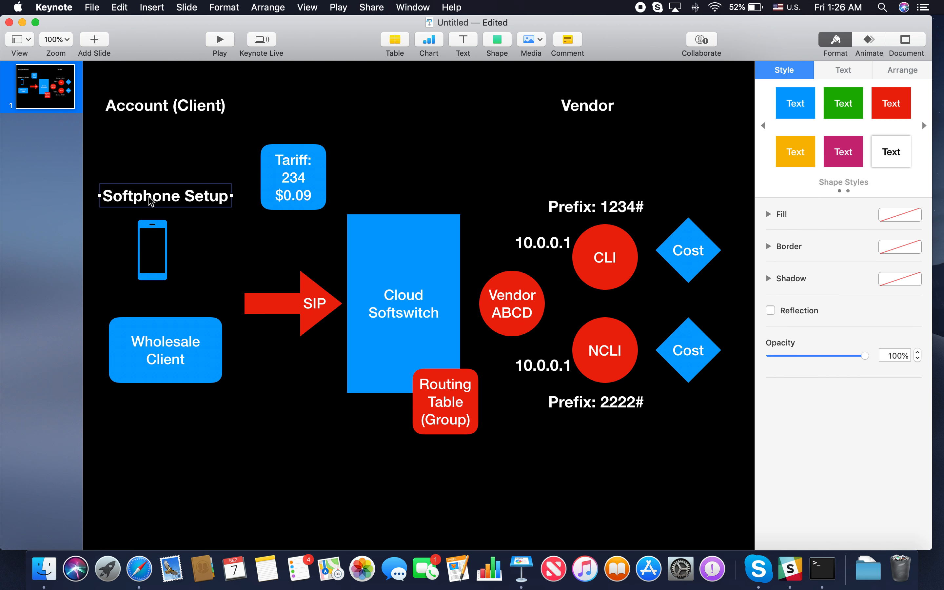
{"action": "left_click", "coordinate": [152, 245]}
{"action": "left_click", "coordinate": [189, 337]}
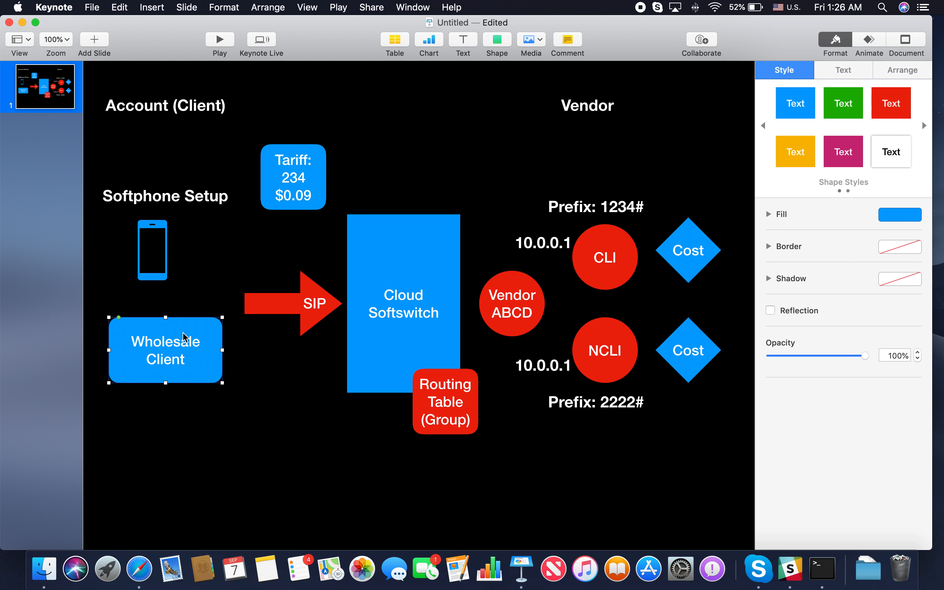
- Switch to the softswitch portal in Safari and open the form for adding a new tariff
{"action": "key", "text": "ctrl+Right"}
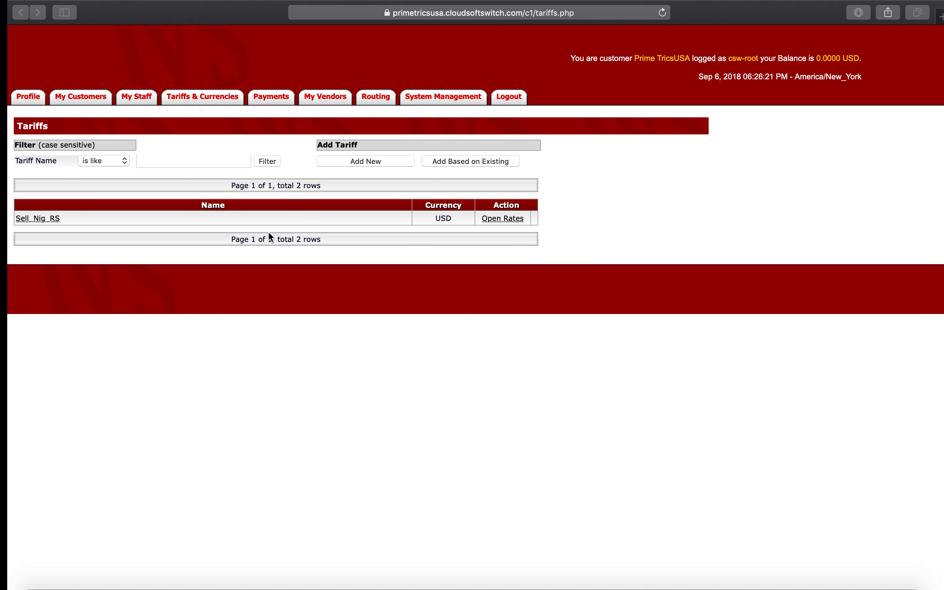
{"action": "left_click", "coordinate": [346, 166]}
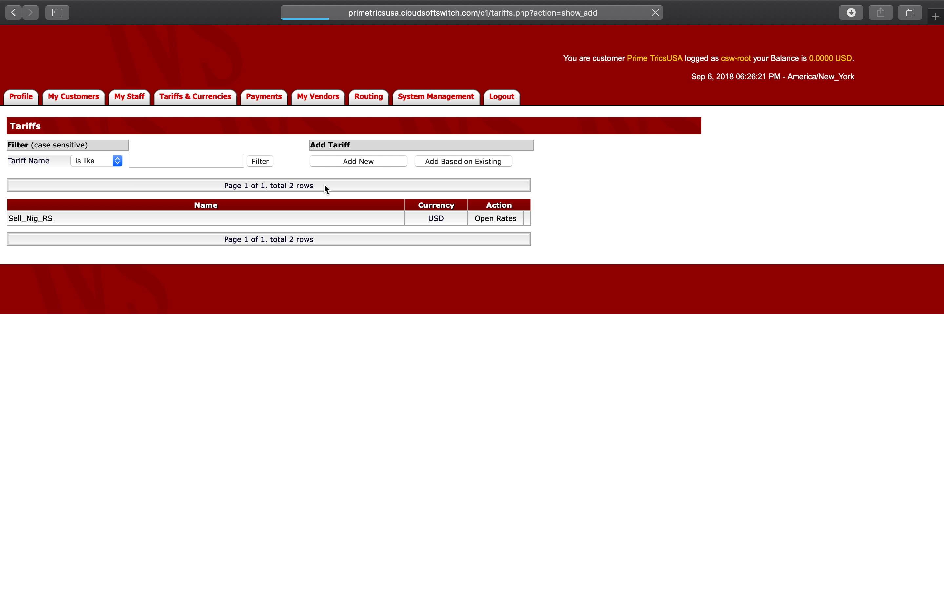
- Switch to Keynote, duplicate the blue tariff box below the SIP arrow and label the copy "Tariff Name: Test-Nigeria"
{"action": "key", "text": "ctrl+Left"}
{"action": "left_click", "coordinate": [315, 183]}
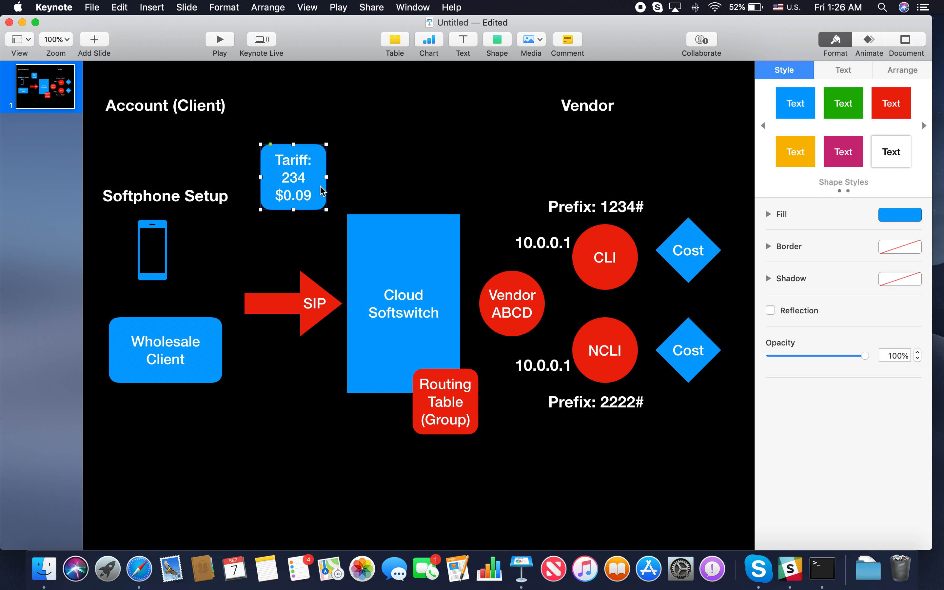
{"action": "left_click_drag", "start_coordinate": [320, 190], "coordinate": [311, 407]}
{"action": "double_click", "coordinate": [290, 393]}
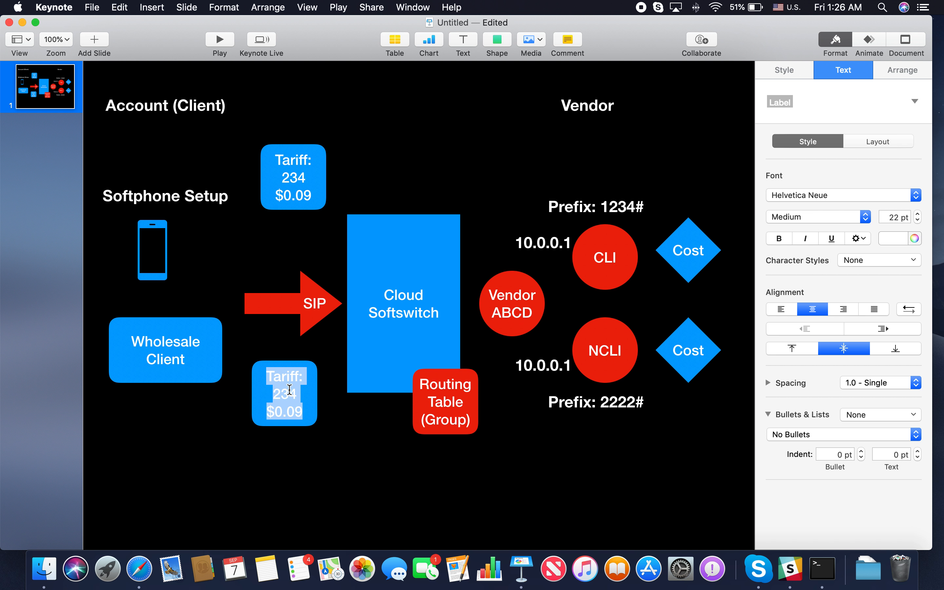
{"action": "type", "text": "Tariff Name: Test-Ni"}
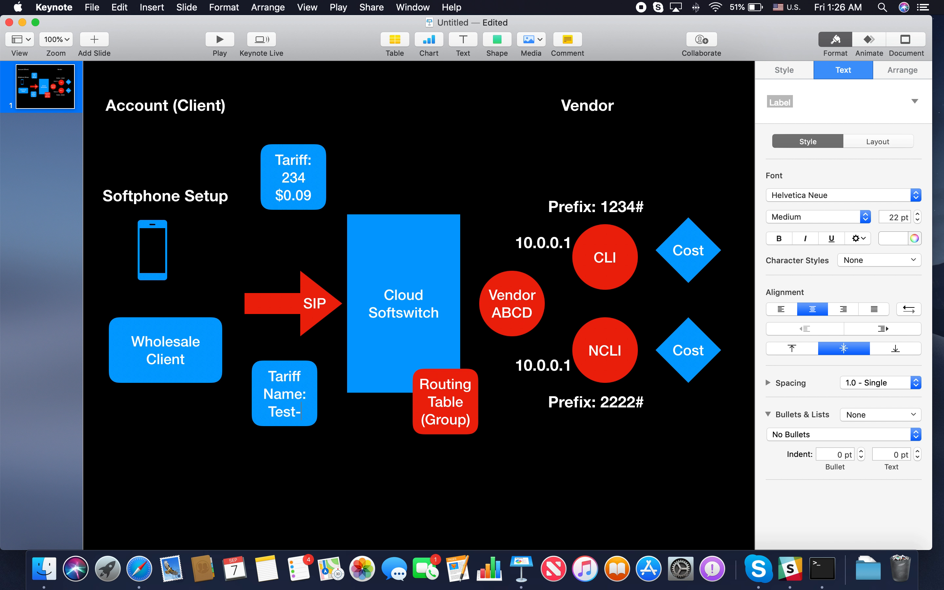
{"action": "key", "text": "BackSpace"}
{"action": "key", "text": "BackSpace"}
{"action": "left_click", "coordinate": [323, 465]}
- Widen the "Tariff Name: Test-Nigeria" box, place it above the Cloud Softswitch rectangle and apply the orange shape style
{"action": "left_click", "coordinate": [315, 408]}
{"action": "left_click_drag", "start_coordinate": [317, 425], "coordinate": [416, 173]}
{"action": "left_click_drag", "start_coordinate": [449, 69], "coordinate": [471, 126]}
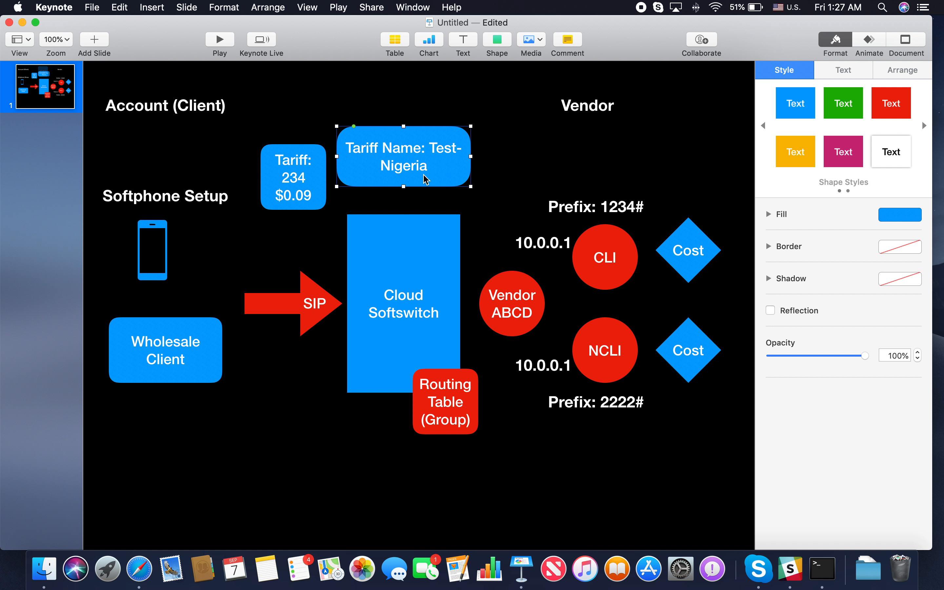
{"action": "left_click", "coordinate": [795, 152]}
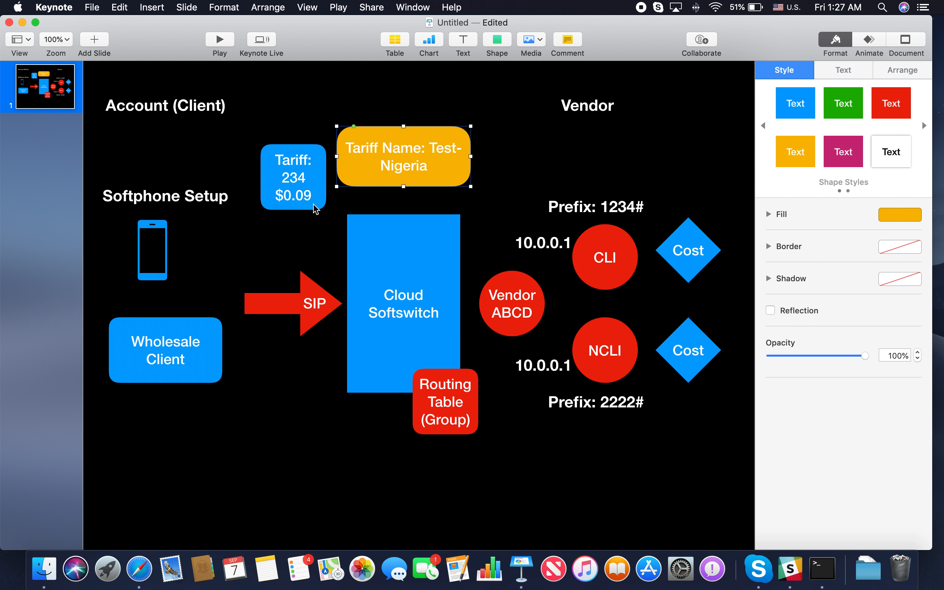
{"action": "left_click", "coordinate": [296, 207]}
- Switch to Safari, name the new tariff Test_Nigeria, enable loss protection, and save and close it
{"action": "key", "text": "ctrl+Right"}
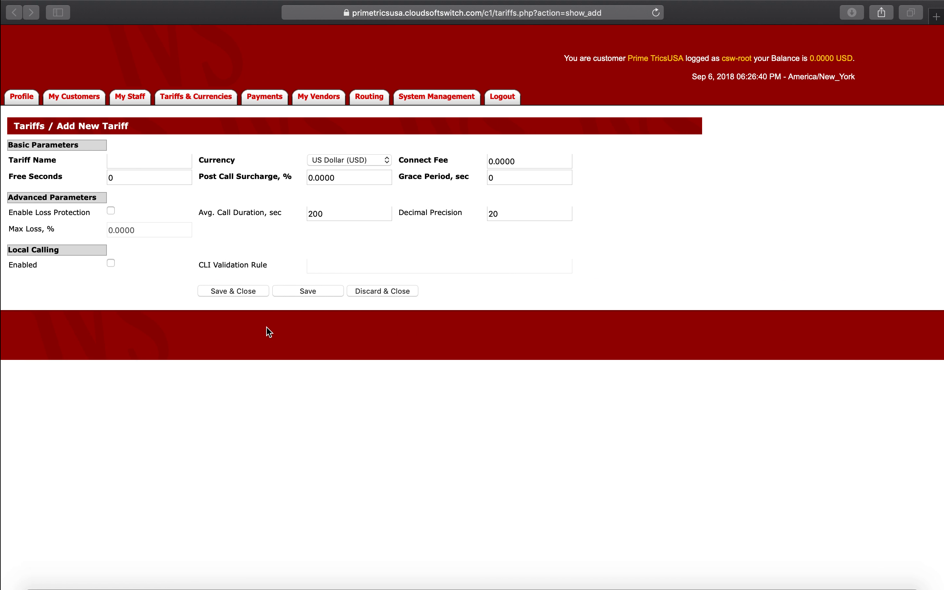
{"action": "left_click", "coordinate": [136, 162]}
{"action": "type", "text": "Test_Nigeria"}
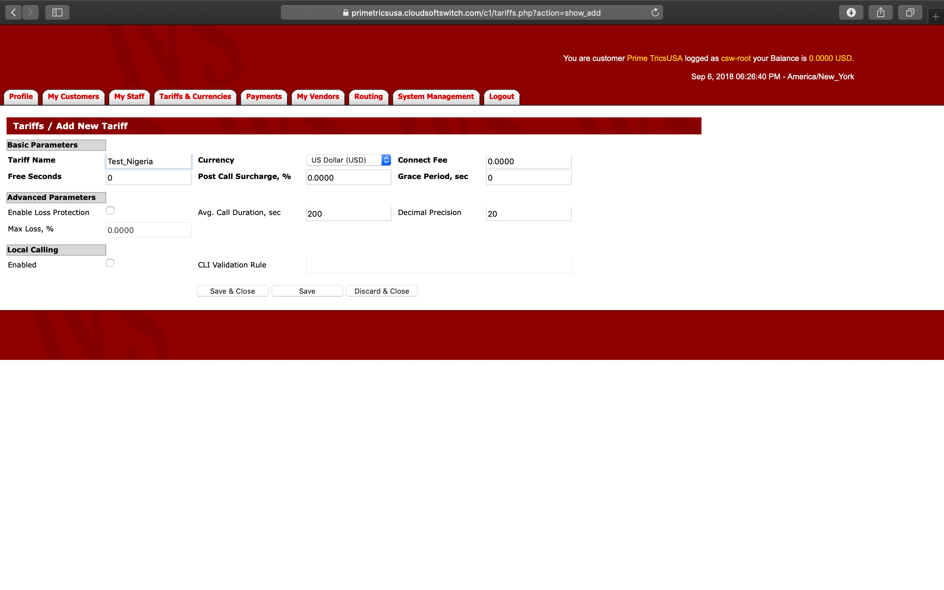
{"action": "left_click_drag", "start_coordinate": [7, 212], "coordinate": [101, 213]}
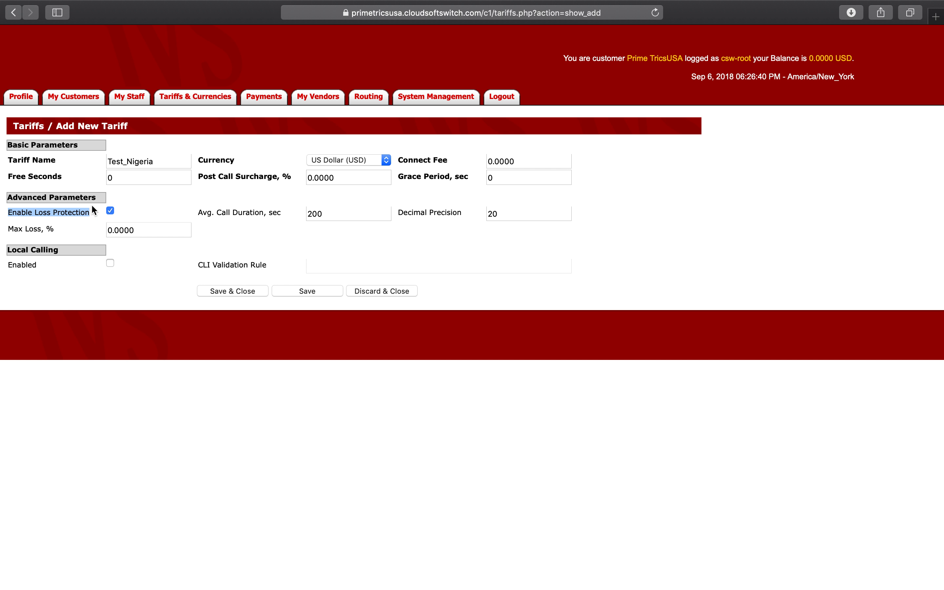
{"action": "left_click", "coordinate": [80, 217]}
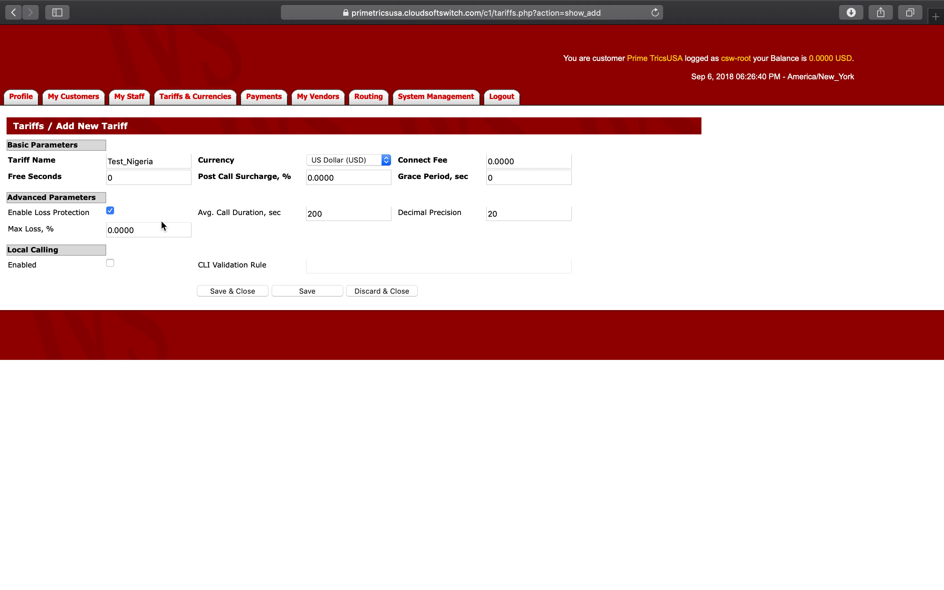
{"action": "left_click", "coordinate": [237, 291]}
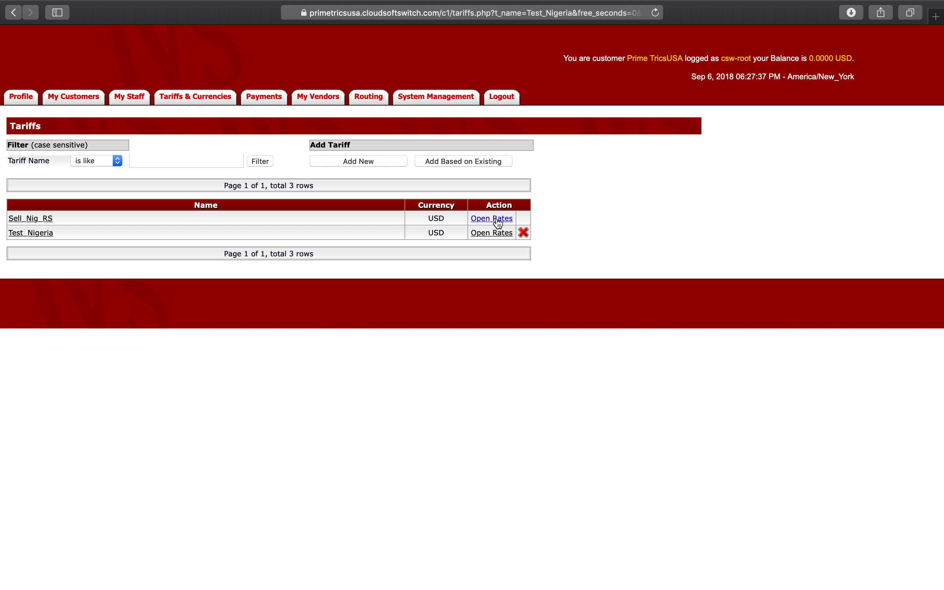
- Open the rates of the Test_Nigeria tariff and start a new rate with prefix 234
{"action": "left_click", "coordinate": [499, 234]}
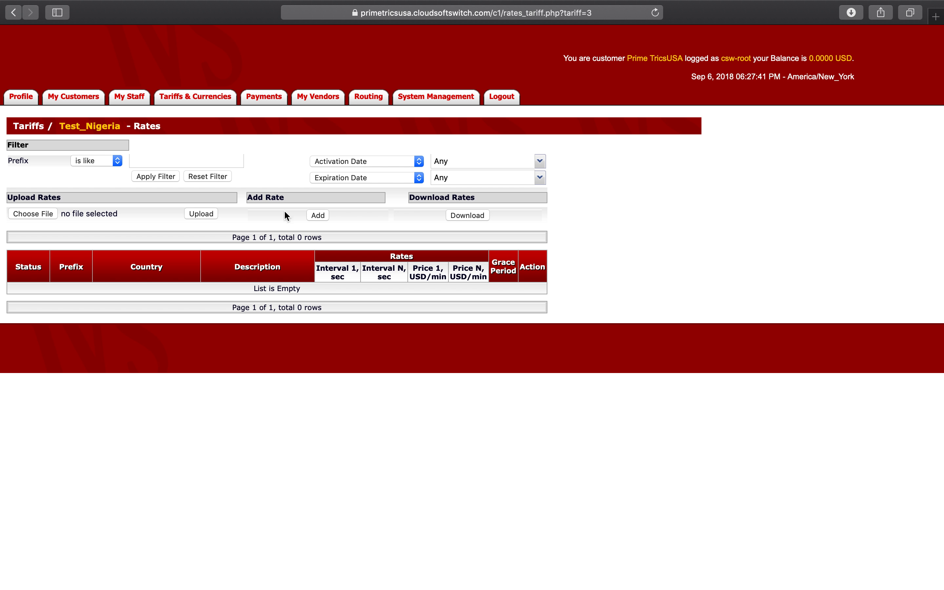
{"action": "left_click", "coordinate": [316, 214]}
{"action": "left_click", "coordinate": [133, 162]}
{"action": "type", "text": "234"}
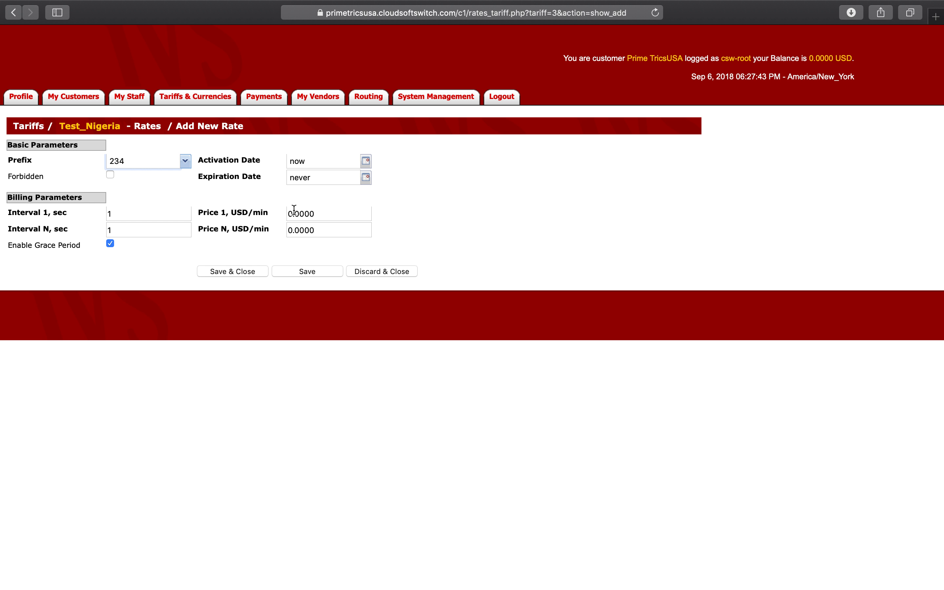
- Set Price 1 and Price N to 0.09 USD/min for the new rate, and save and close it
{"action": "left_click_drag", "start_coordinate": [299, 213], "coordinate": [352, 215]}
{"action": "key", "text": "ctrl+Left"}
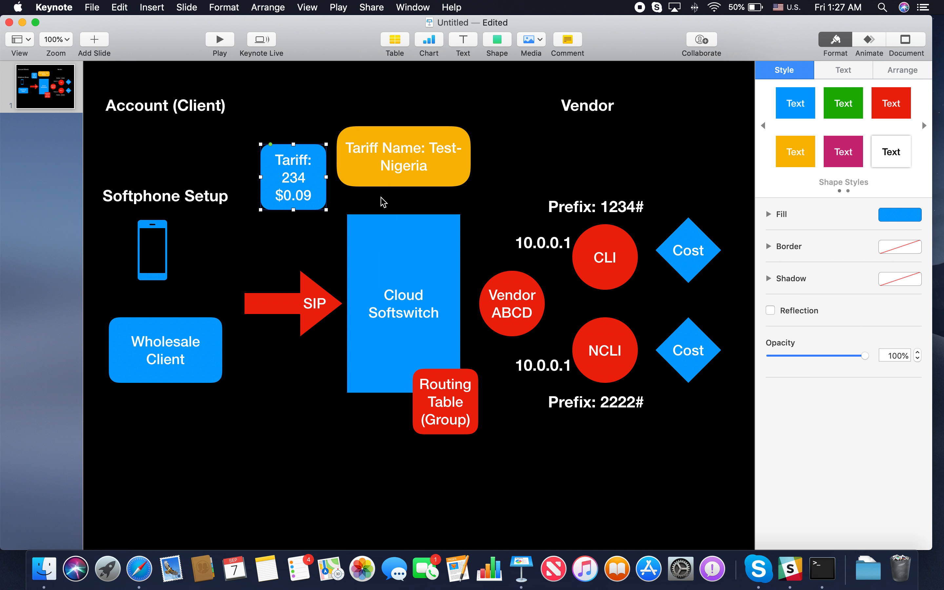
{"action": "key", "text": "ctrl+Right"}
{"action": "type", "text": "09"}
{"action": "key", "text": "Tab"}
{"action": "key", "text": "Tab"}
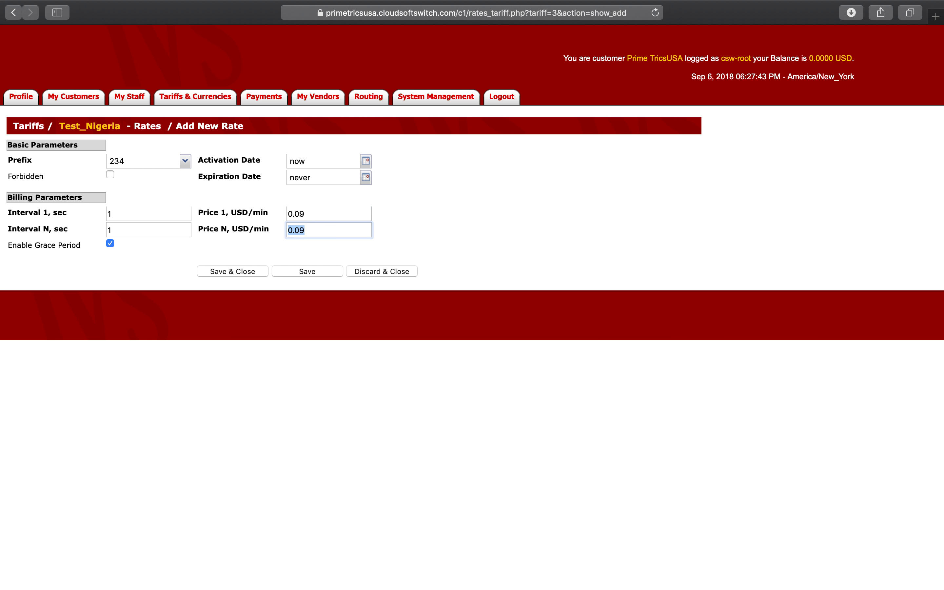
{"action": "left_click", "coordinate": [249, 271]}
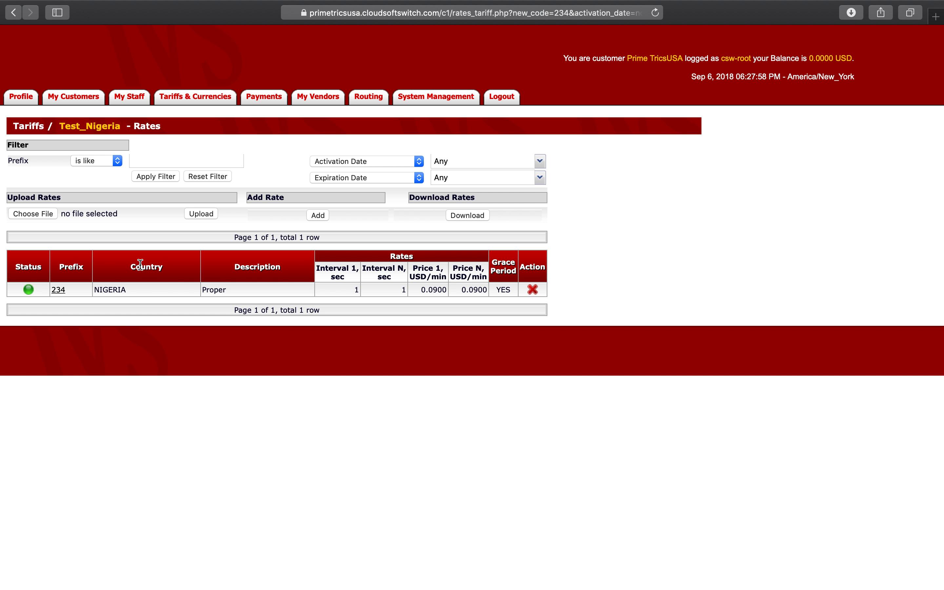
- Start a new service plan and name it Test-Nigeria
{"action": "mouse_move", "coordinate": [195, 97]}
{"action": "left_click", "coordinate": [203, 139]}
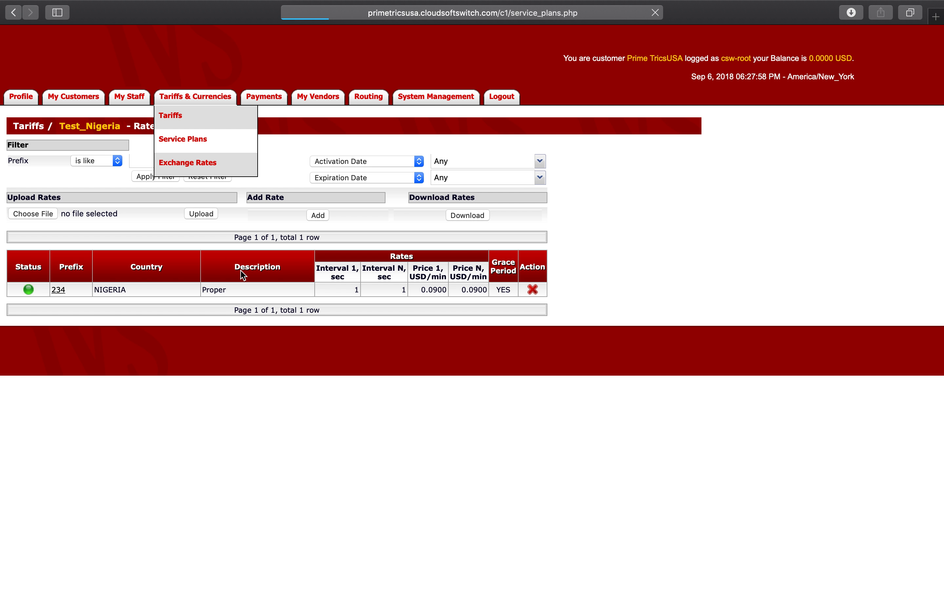
{"action": "left_click", "coordinate": [367, 162]}
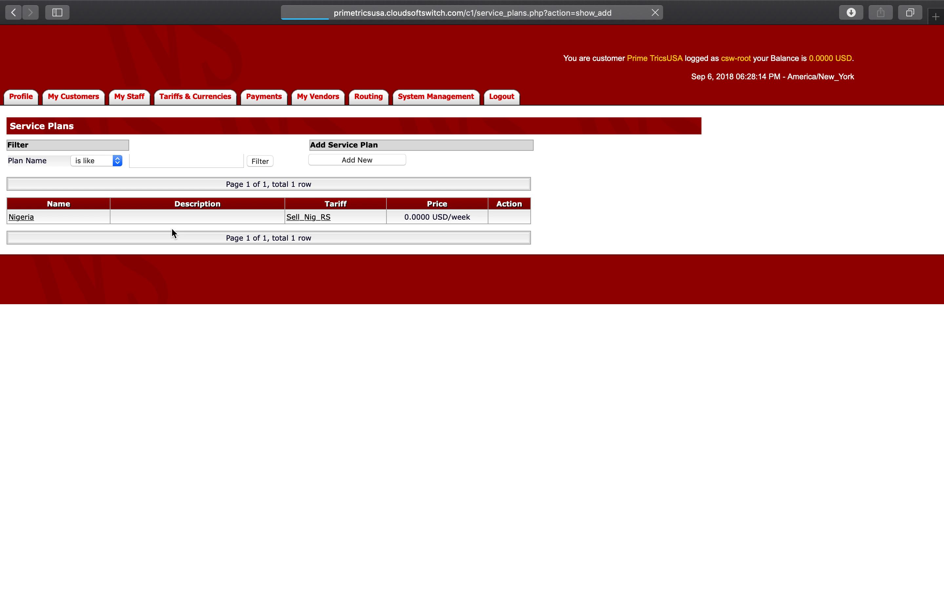
{"action": "key", "text": "ctrl+Left"}
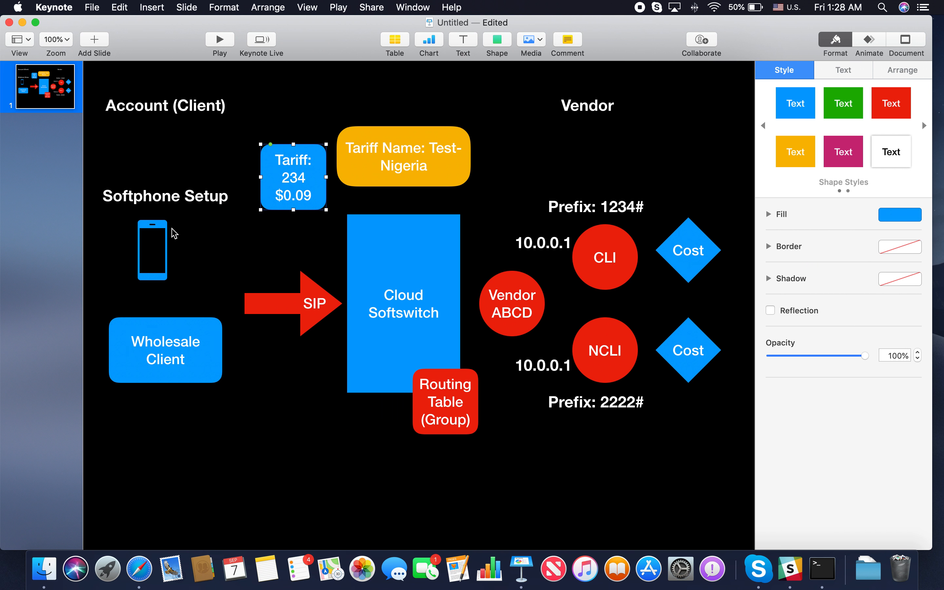
{"action": "key", "text": "ctrl+Right"}
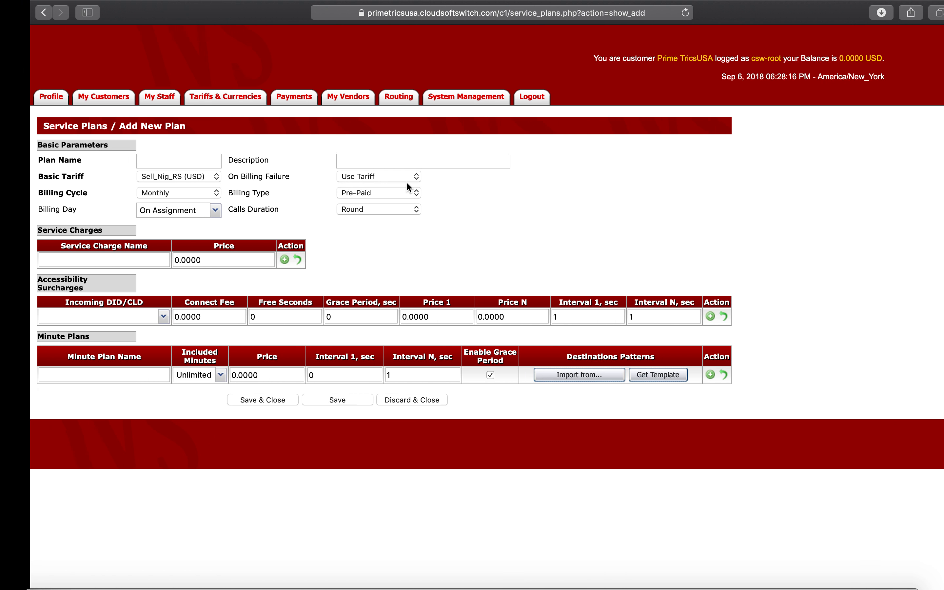
{"action": "left_click", "coordinate": [142, 160]}
{"action": "type", "text": "Test"}
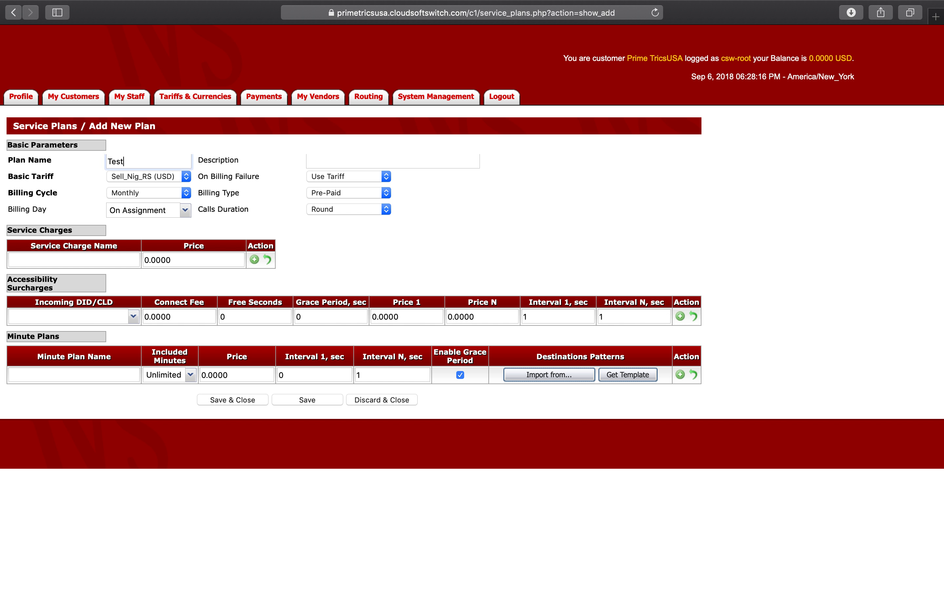
{"action": "type", "text": "-Nigeria"}
- Set the service plan's basic tariff to Test_Nigeria (USD), and save and close the plan
{"action": "left_click", "coordinate": [156, 176]}
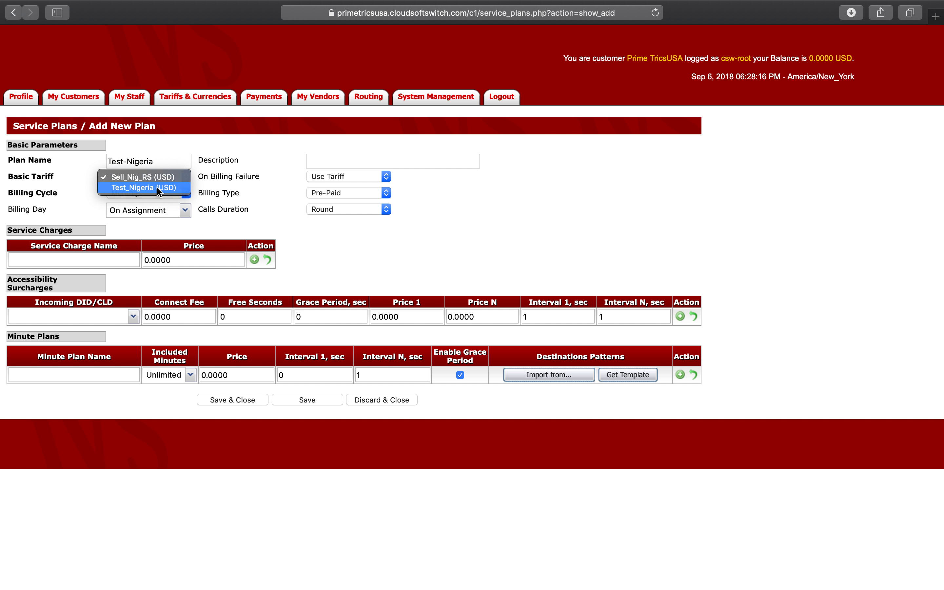
{"action": "left_click", "coordinate": [156, 187]}
{"action": "left_click_drag", "start_coordinate": [5, 176], "coordinate": [59, 174]}
{"action": "left_click", "coordinate": [69, 188]}
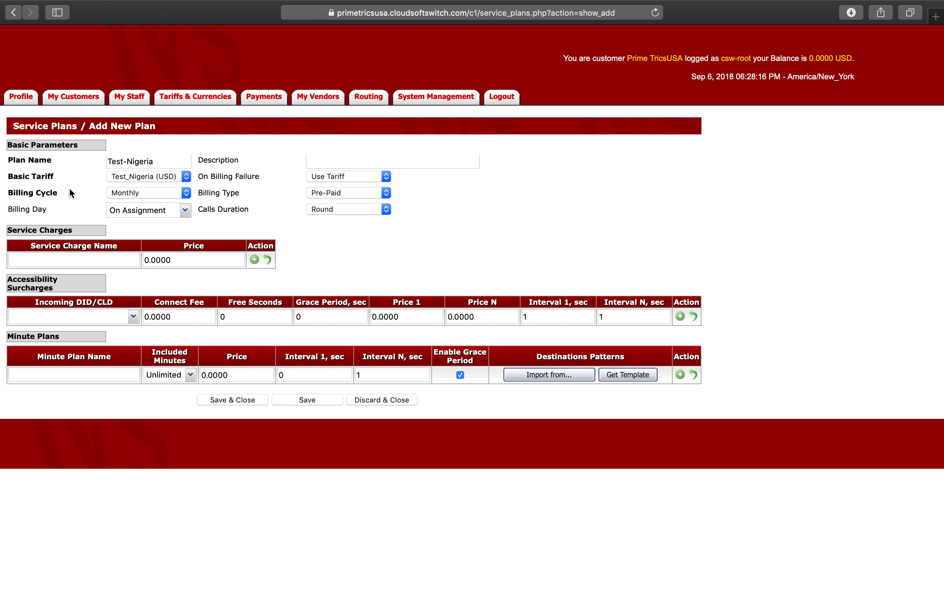
{"action": "left_click", "coordinate": [223, 399]}
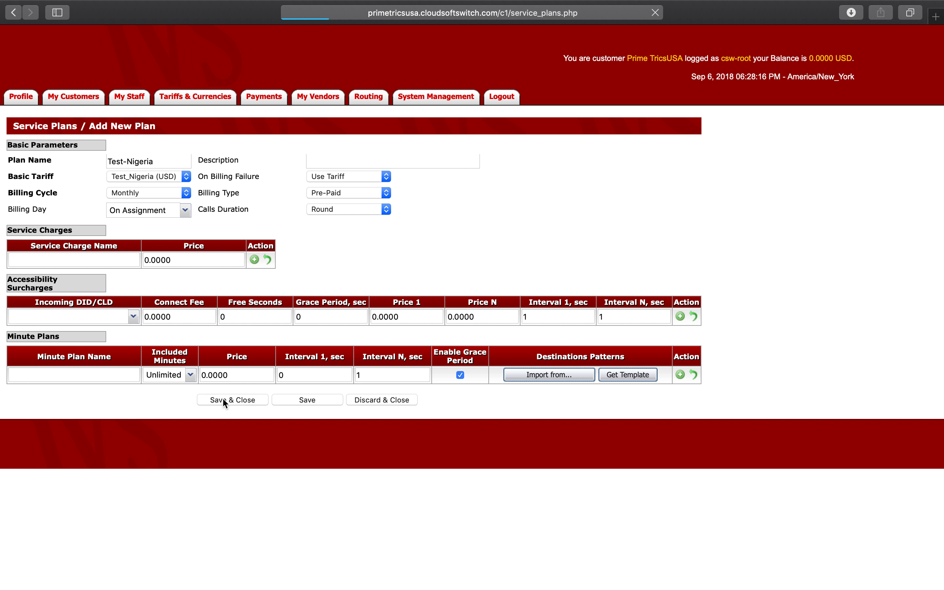
- Switch to Keynote and move the orange "Tariff Name: Test-Nigeria" box to just above the blue tariff box
{"action": "key", "text": "ctrl+Left"}
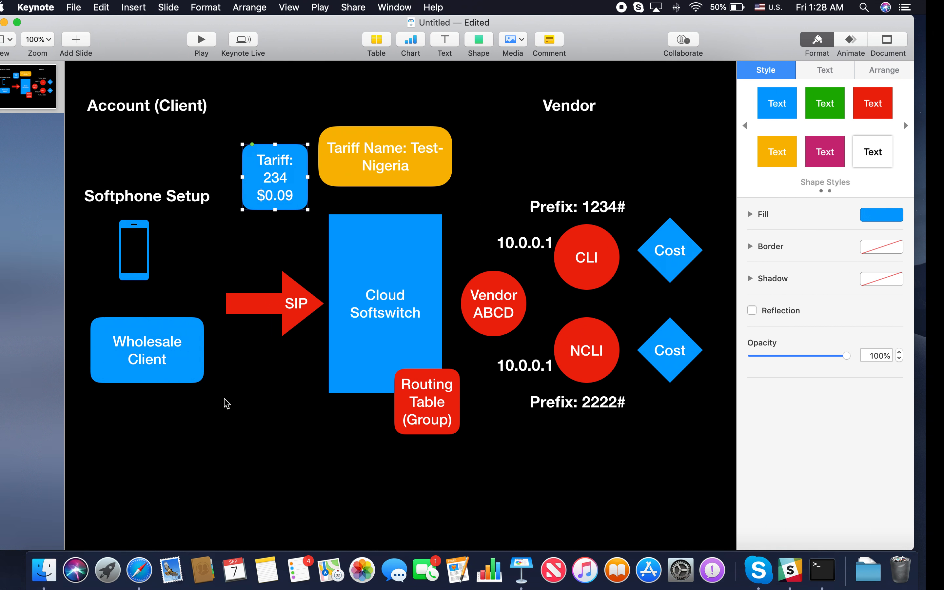
{"action": "left_click", "coordinate": [346, 161]}
{"action": "left_click", "coordinate": [316, 180]}
{"action": "left_click", "coordinate": [355, 172]}
{"action": "left_click_drag", "start_coordinate": [354, 172], "coordinate": [286, 120]}
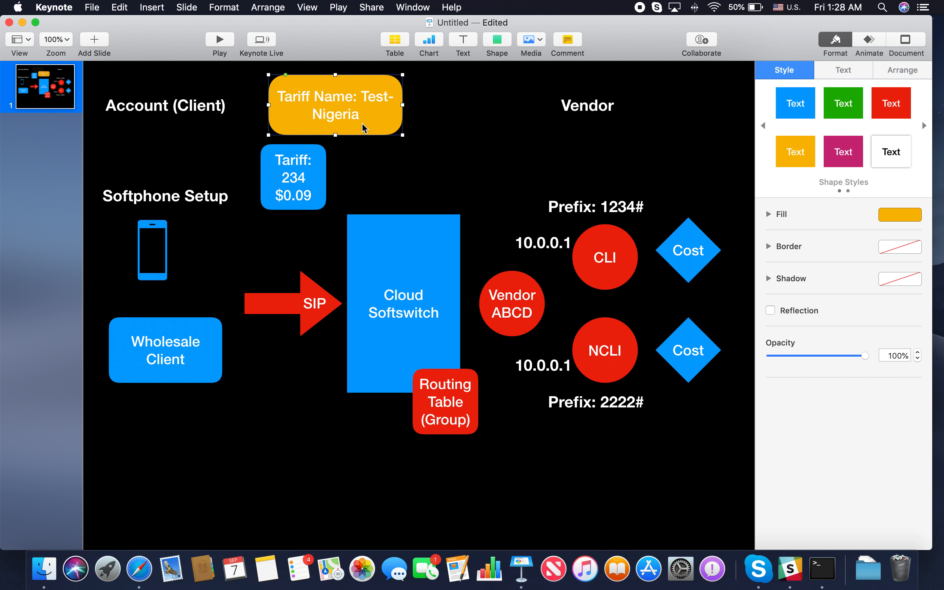
- Duplicate the orange box to above the Cloud Softswitch rectangle, label the copy "Service Plan" and apply the magenta shape style
{"action": "left_click_drag", "start_coordinate": [367, 131], "coordinate": [435, 201]}
{"action": "key", "text": "Return"}
{"action": "type", "text": "Service Plan"}
{"action": "left_click", "coordinate": [509, 157]}
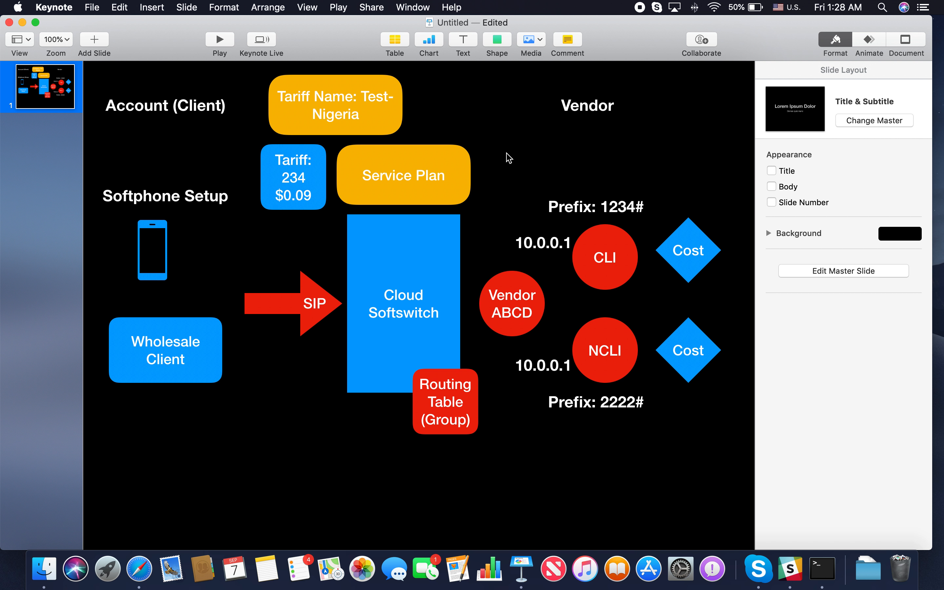
{"action": "left_click", "coordinate": [451, 161]}
{"action": "left_click", "coordinate": [843, 152]}
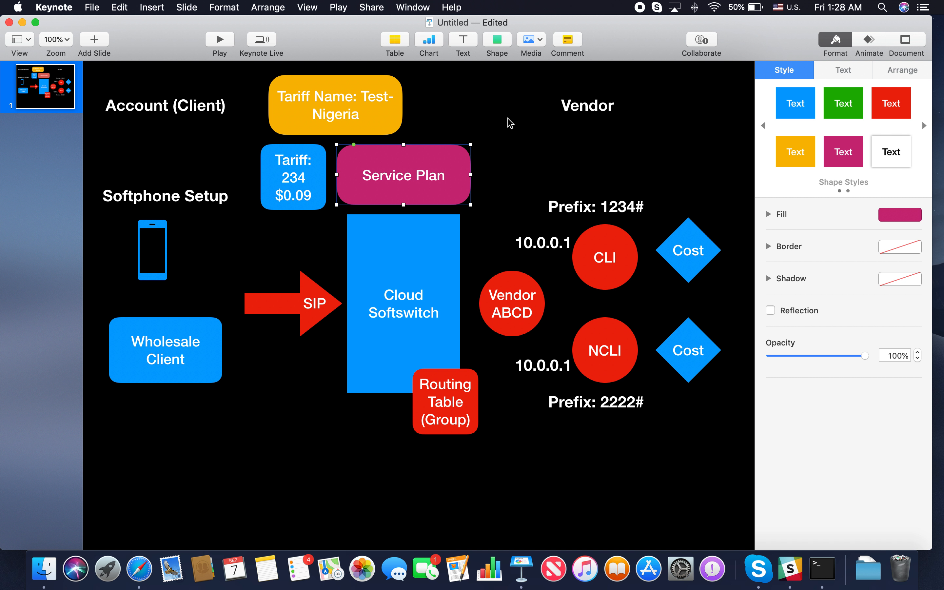
- Review how the tariff name, tariff rate and service plan boxes relate to the softphone and wholesale client in the diagram
{"action": "left_click", "coordinate": [433, 123]}
{"action": "left_click", "coordinate": [328, 108]}
{"action": "left_click", "coordinate": [300, 183]}
{"action": "left_click", "coordinate": [380, 178]}
{"action": "left_click", "coordinate": [353, 129]}
{"action": "left_click", "coordinate": [316, 182]}
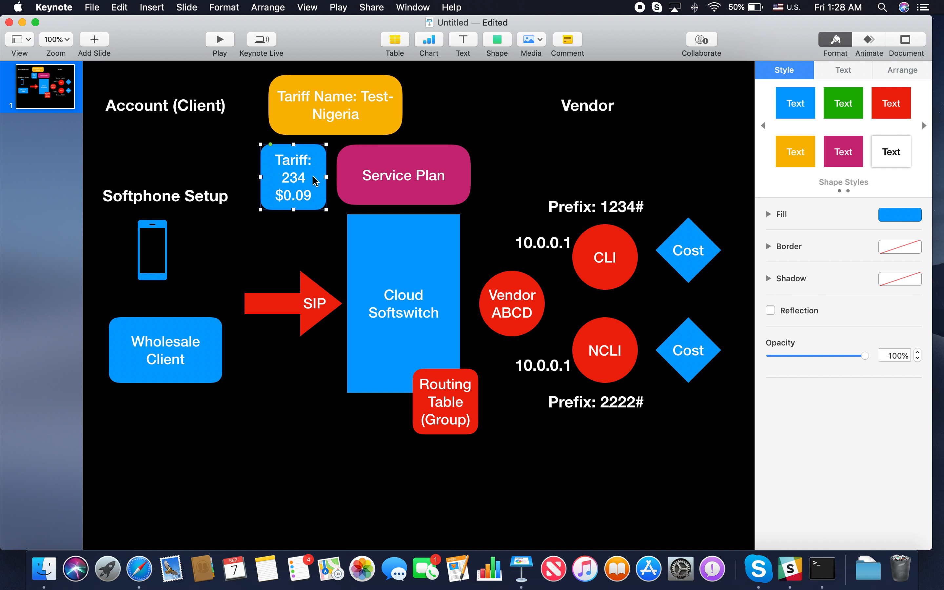
{"action": "left_click", "coordinate": [175, 198]}
{"action": "left_click", "coordinate": [156, 246]}
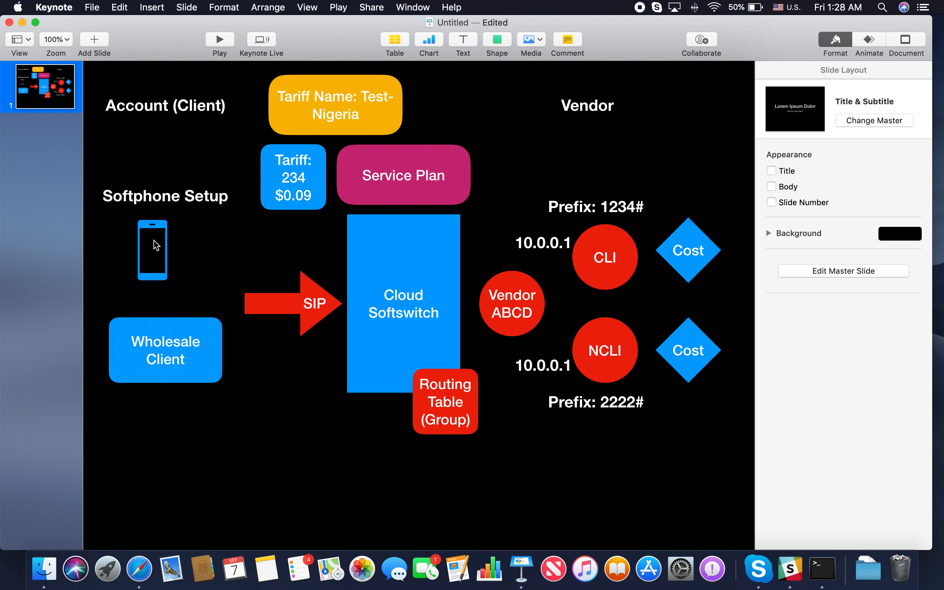
{"action": "left_click", "coordinate": [156, 233]}
{"action": "left_click", "coordinate": [161, 329]}
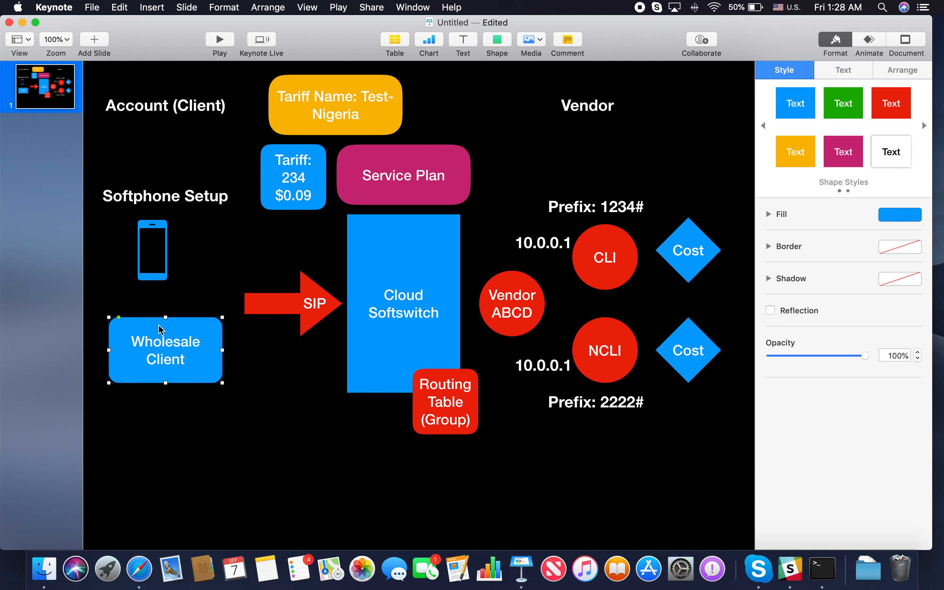
- Switch to the softswitch portal in Safari and open the customer accounts list
{"action": "key", "text": "ctrl+Right"}
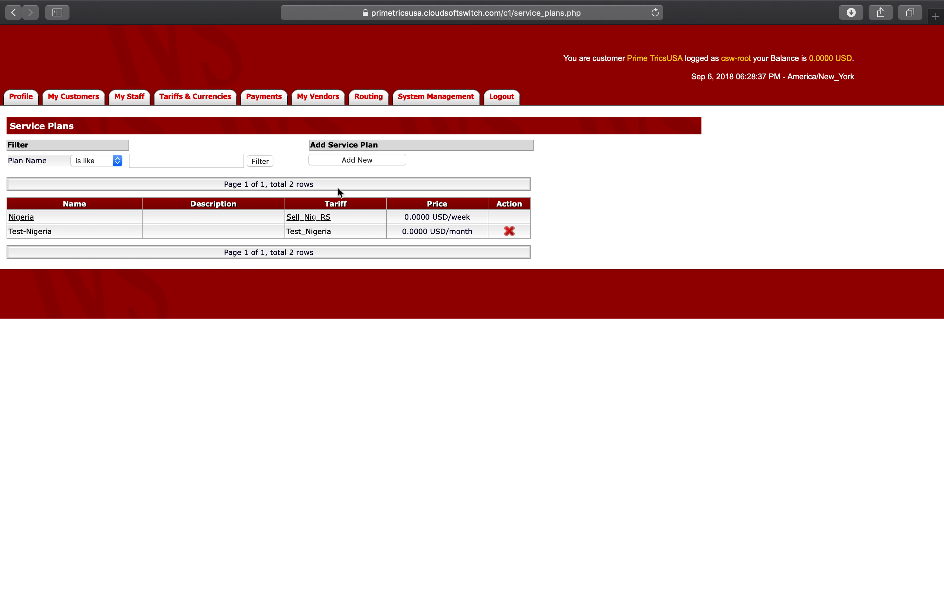
{"action": "mouse_move", "coordinate": [84, 101]}
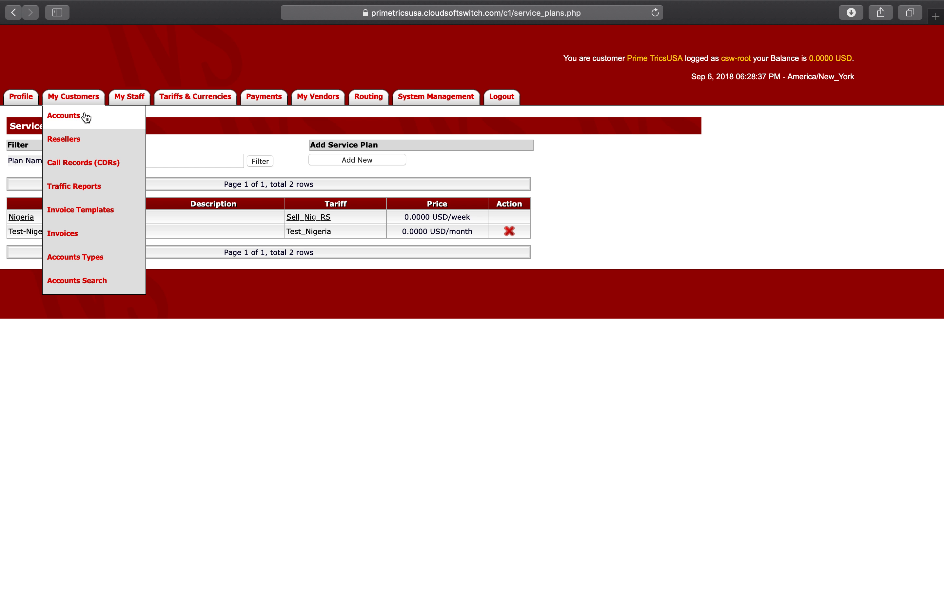
{"action": "left_click", "coordinate": [85, 117]}
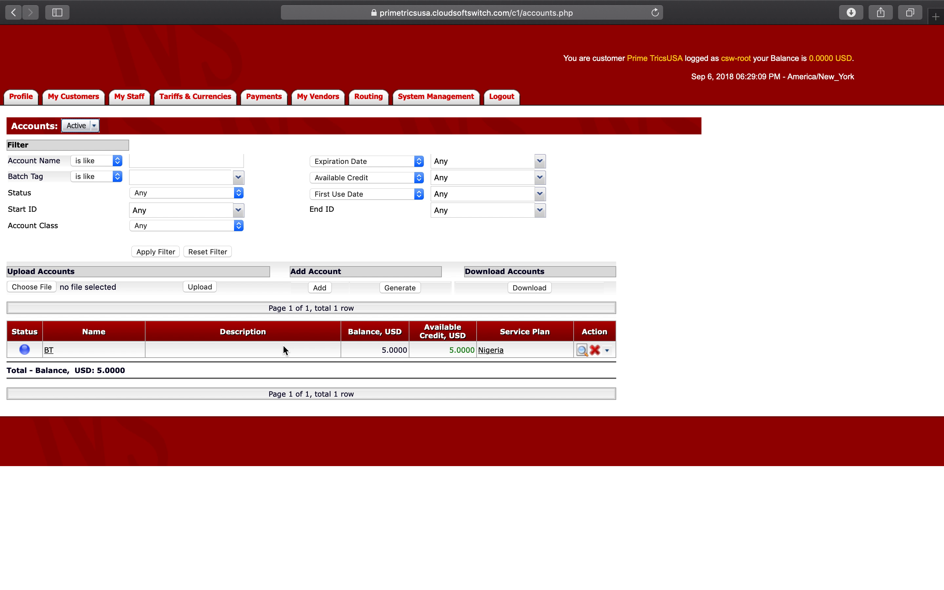
{"action": "mouse_move", "coordinate": [654, 5]}
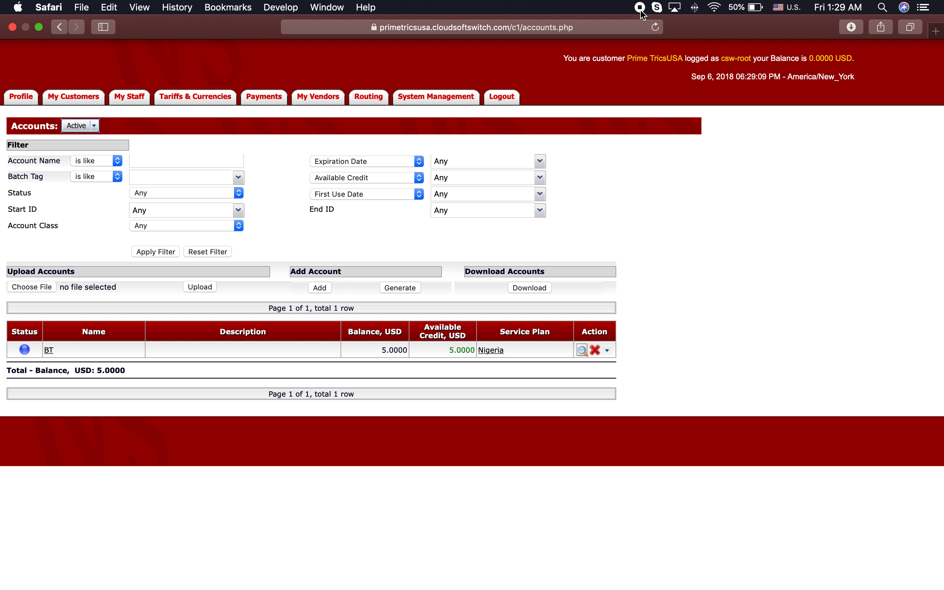